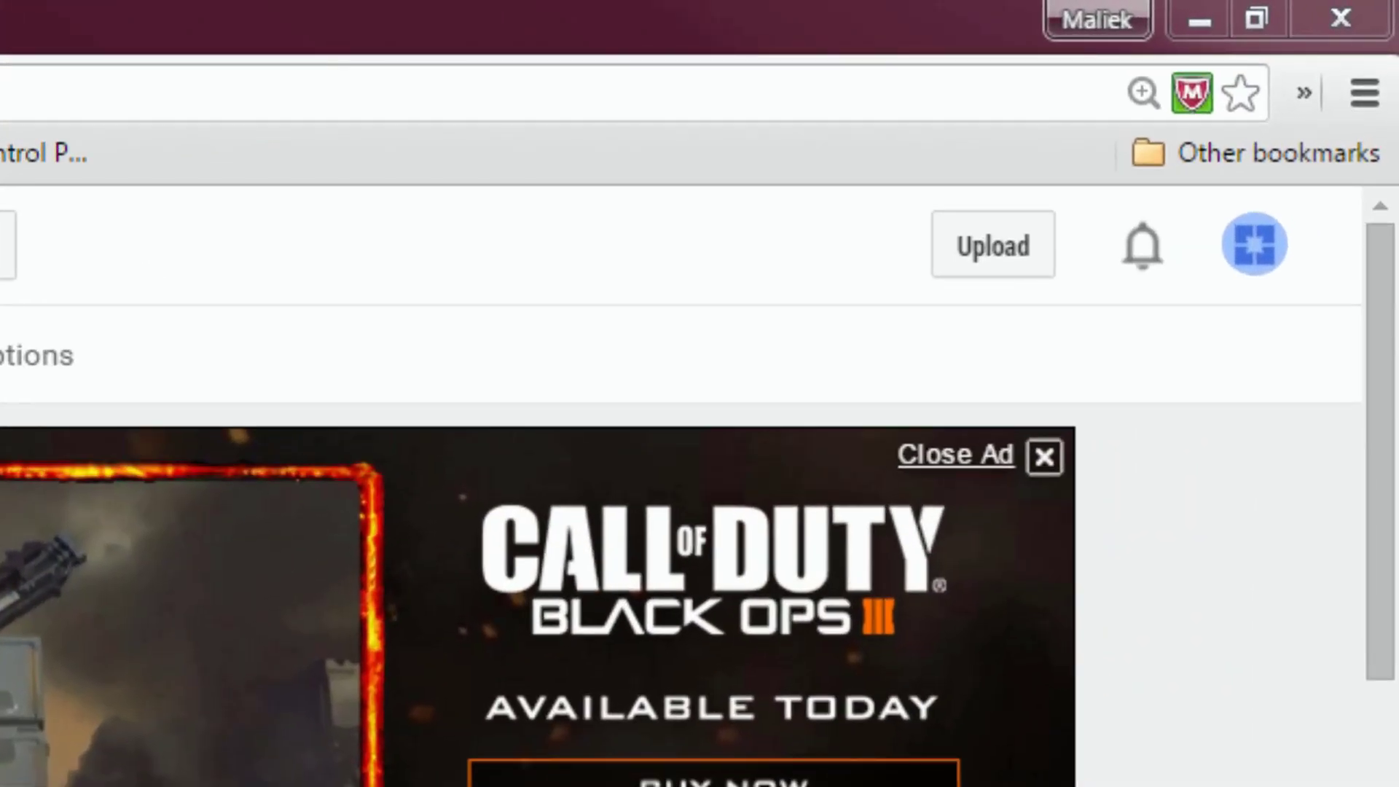
# - Open YouTube settings for the YouTubeTester channel from the avatar menu
pyautogui.click(1266, 255)
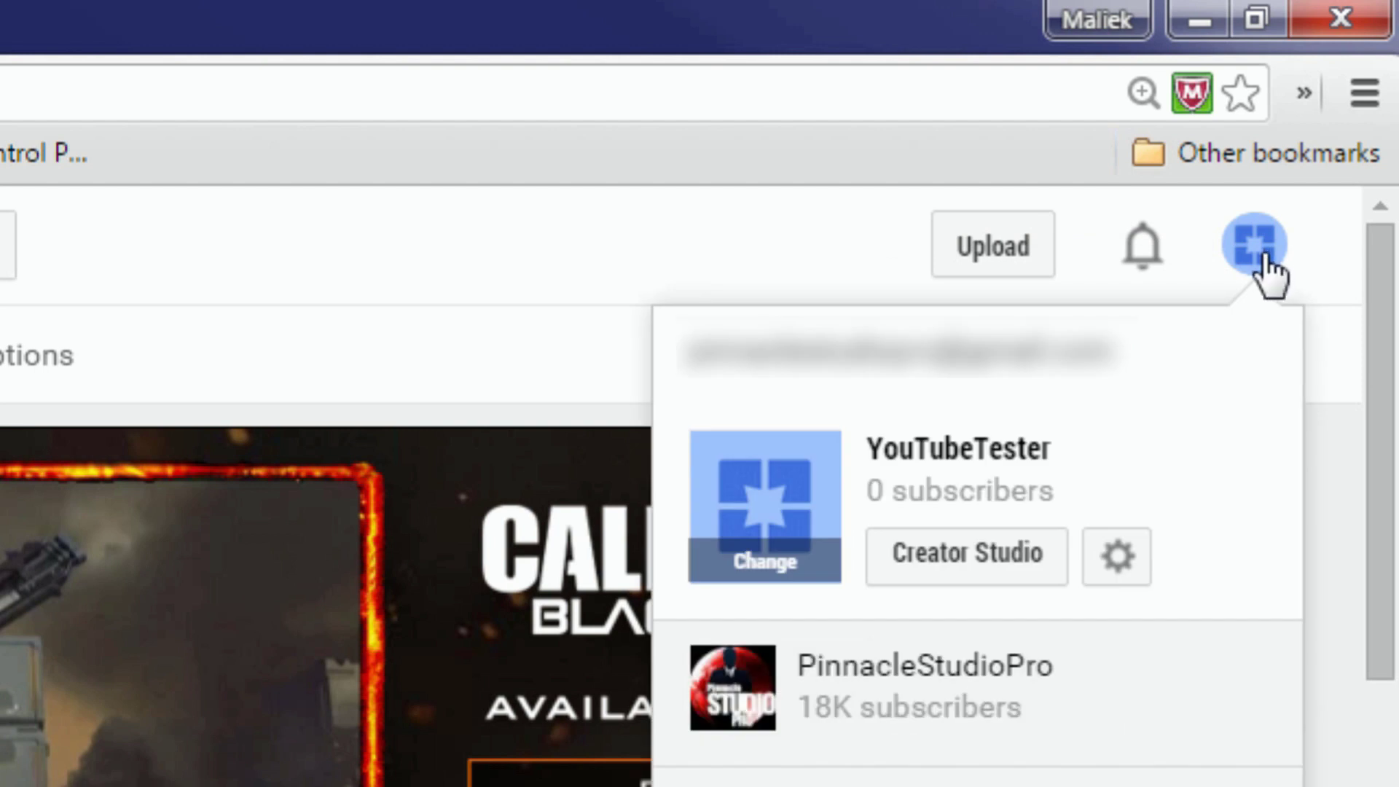
pyautogui.click(1104, 555)
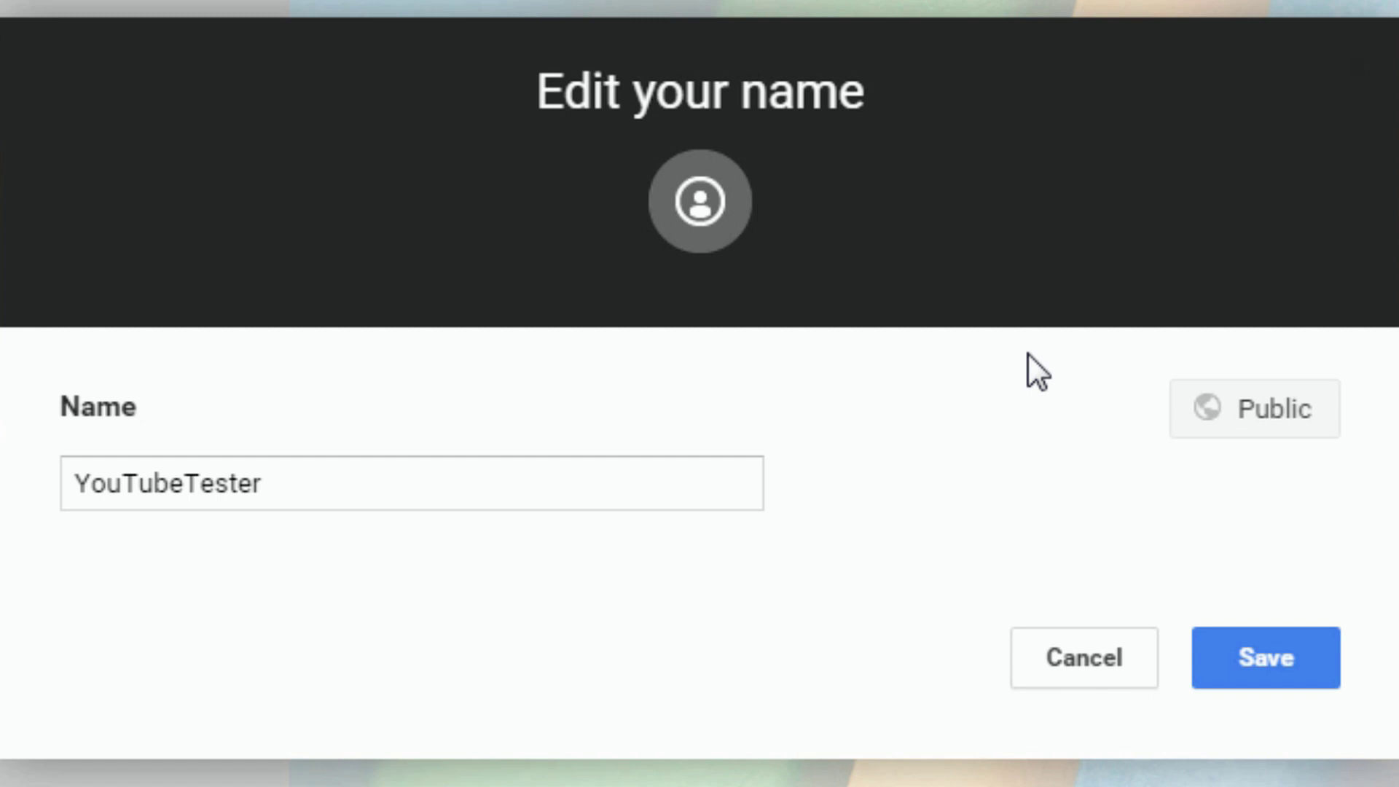
# - Start editing the YouTubeTester channel name on Google+
pyautogui.click(299, 487)
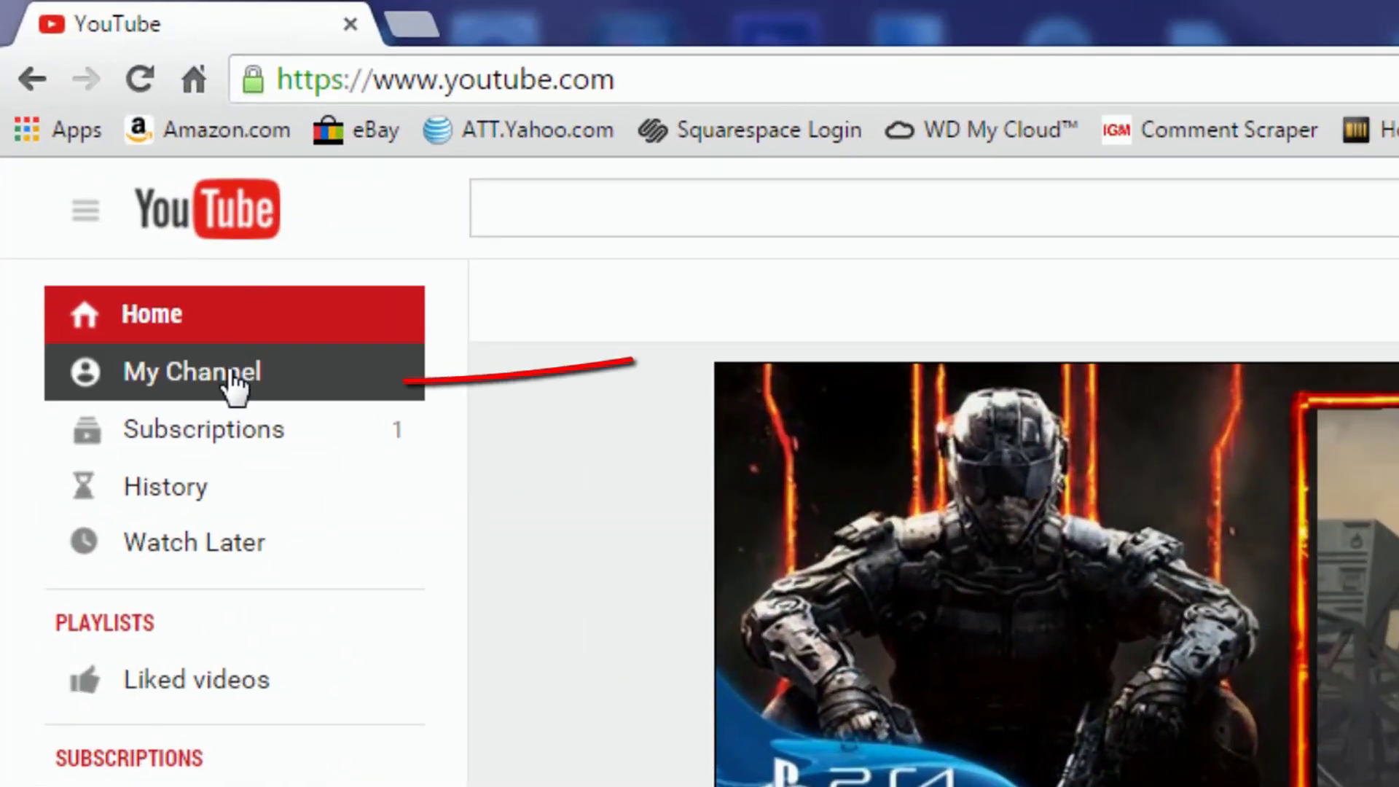
# - Start a new channel description on My Channel's About tab
pyautogui.click(229, 370)
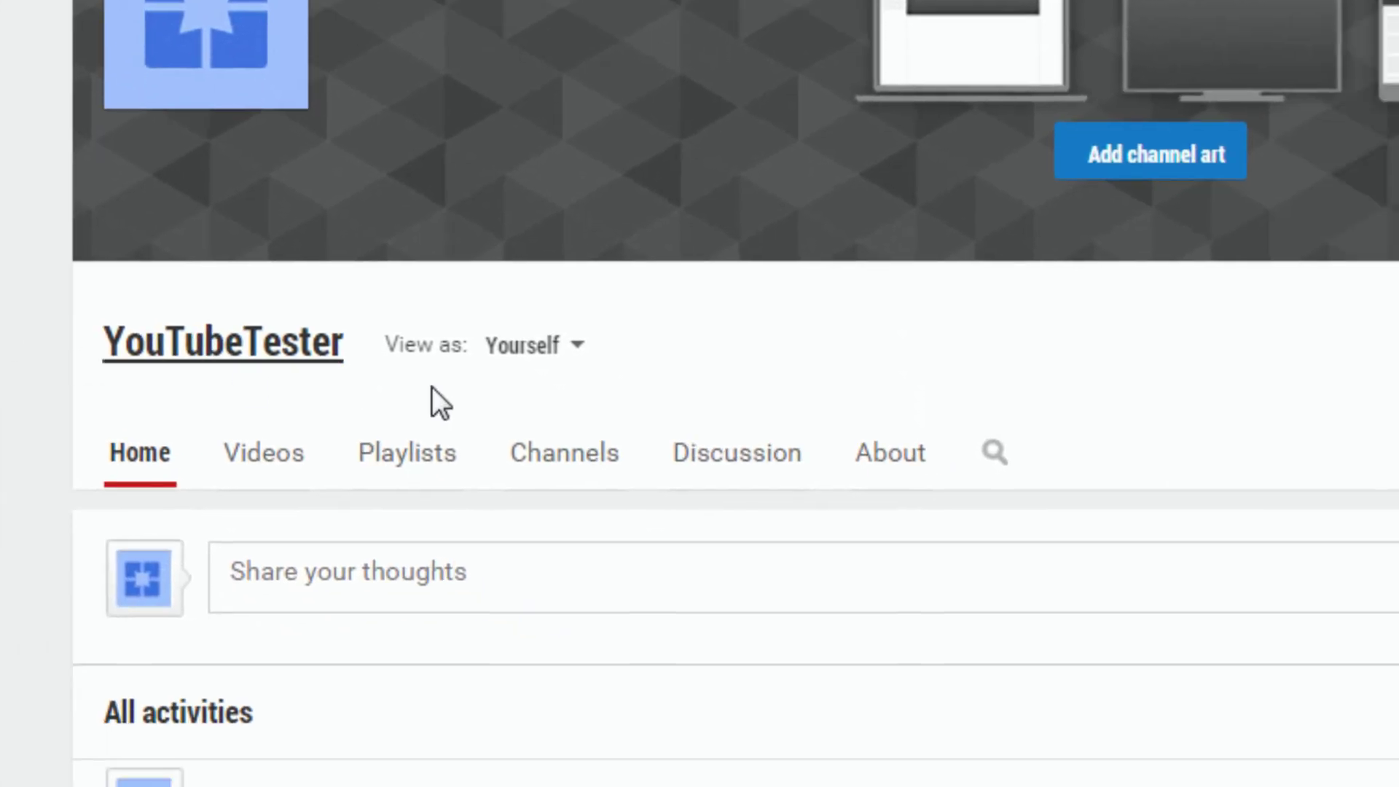
pyautogui.click(892, 482)
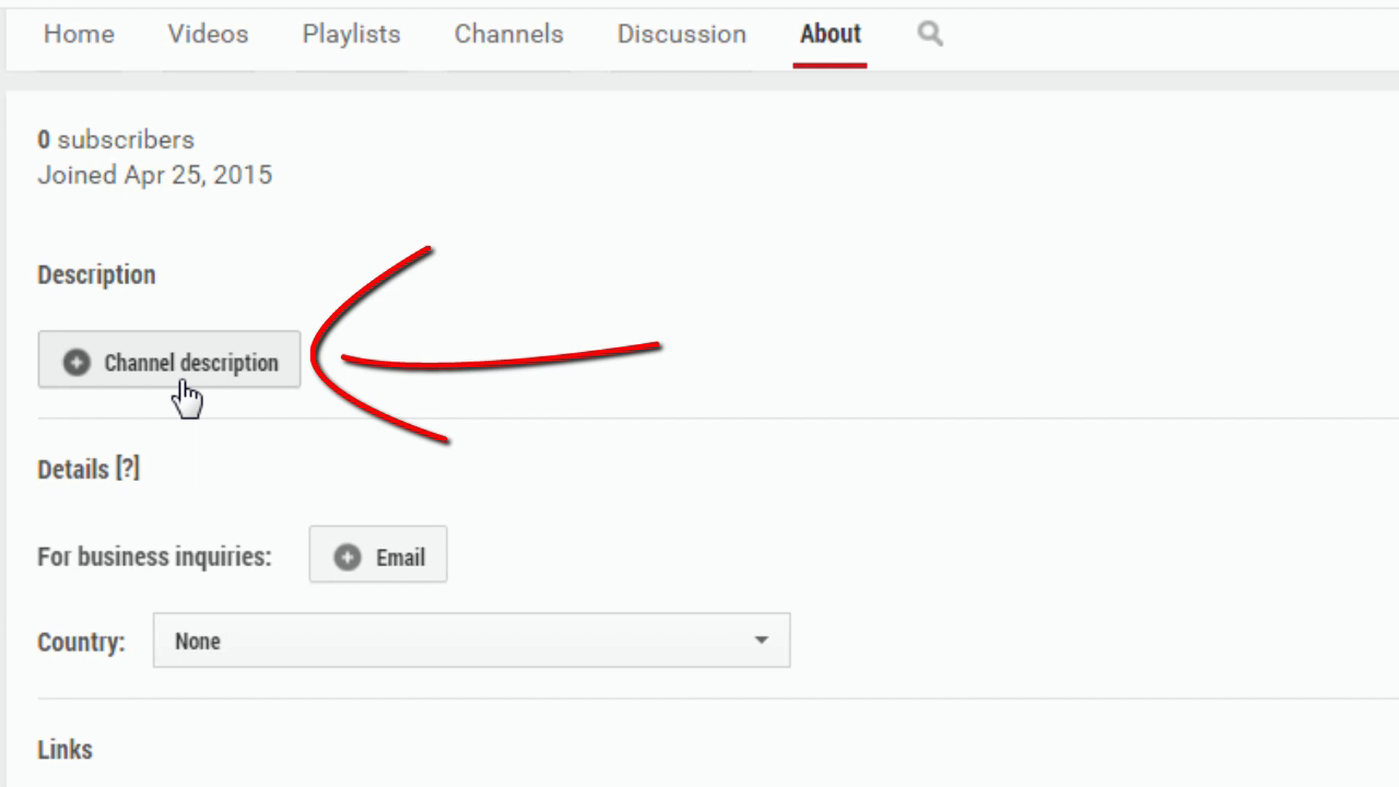
pyautogui.click(182, 386)
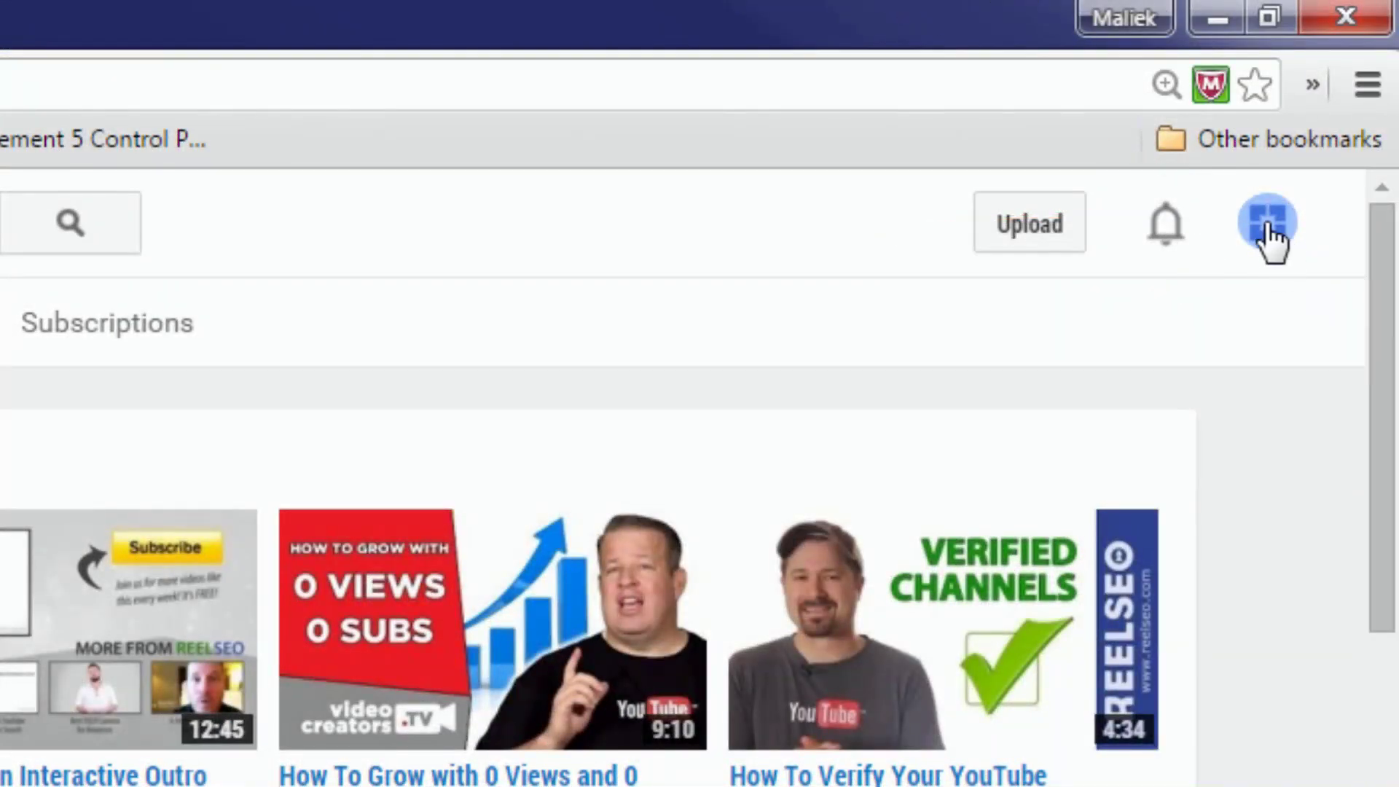
# - Open Creator Studio's Channel > Advanced page and focus the empty Channel keywords field
pyautogui.click(1268, 234)
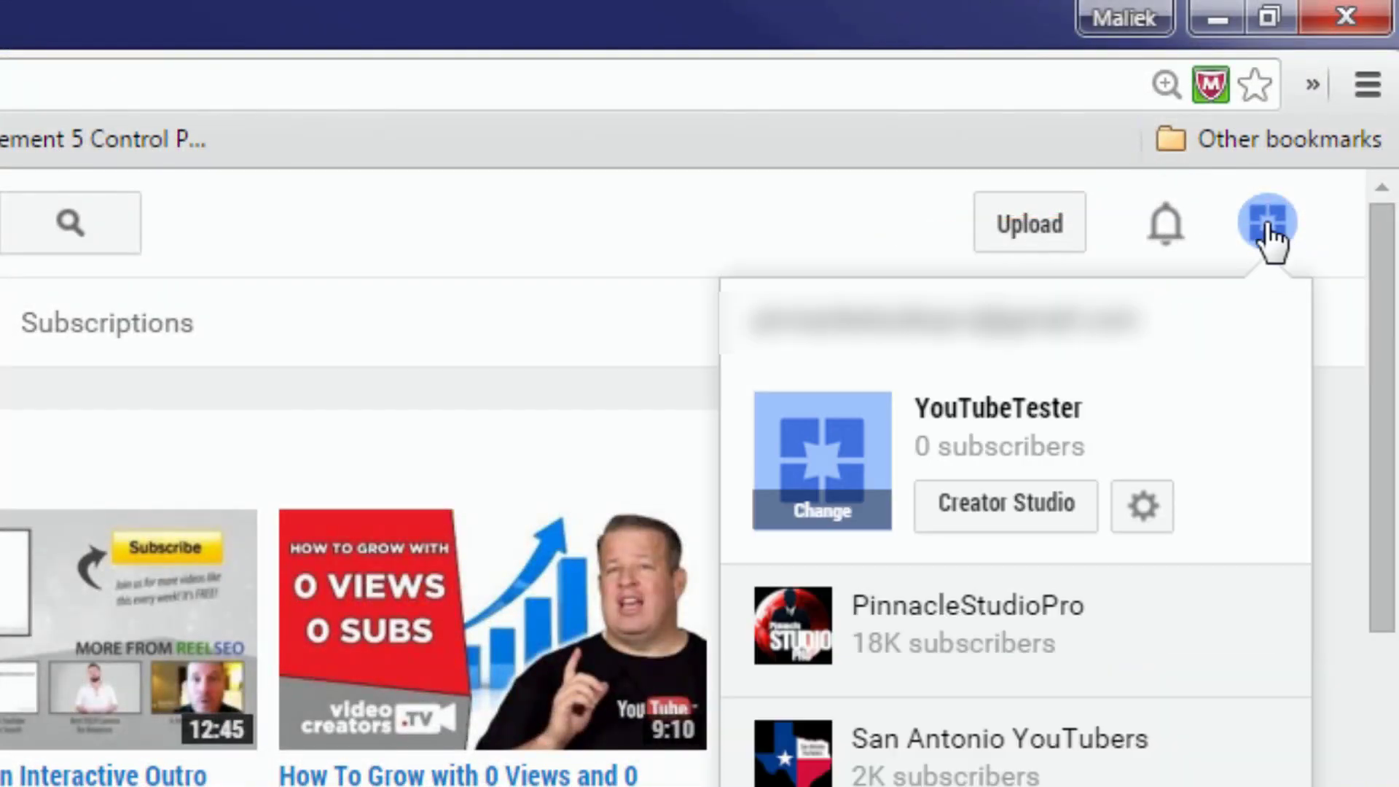
pyautogui.click(980, 504)
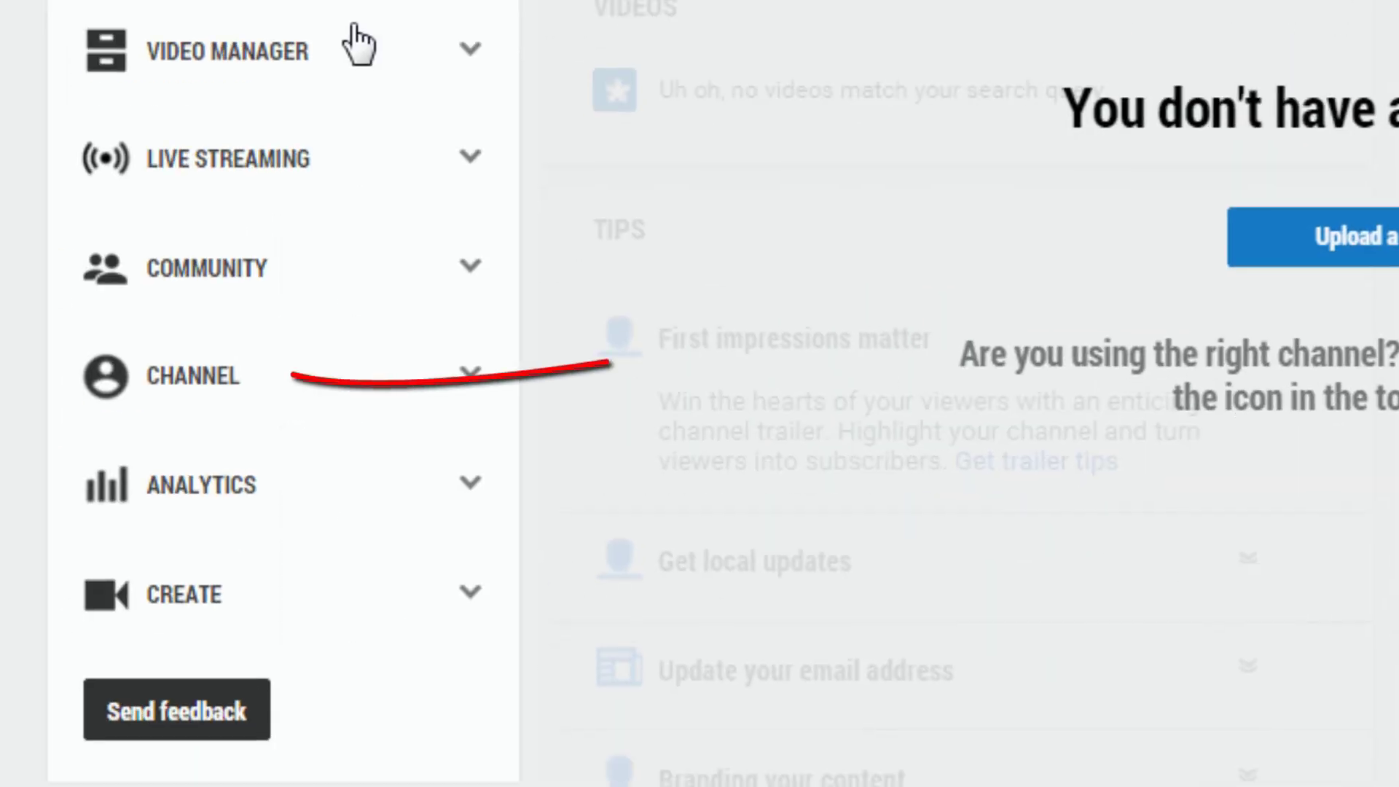
pyautogui.click(193, 385)
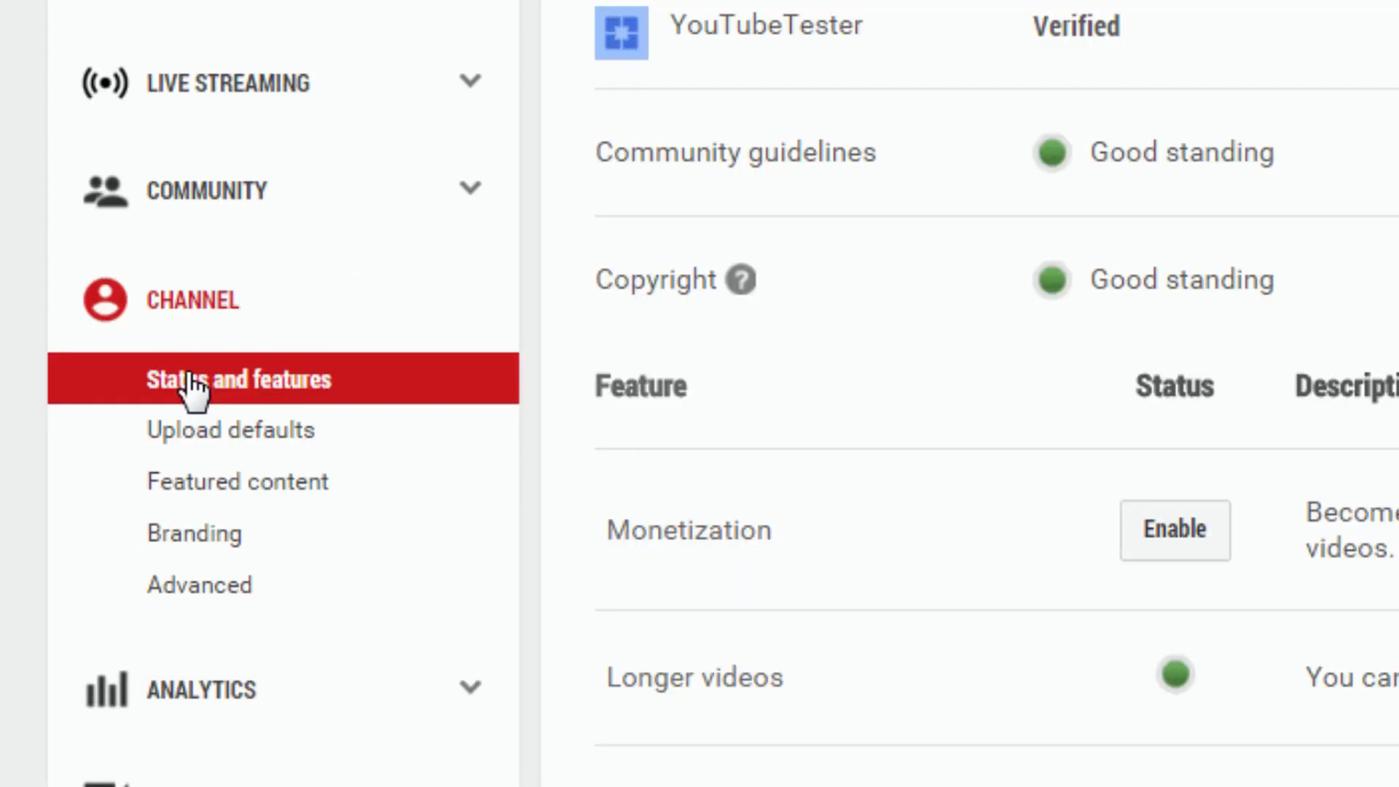
pyautogui.click(202, 599)
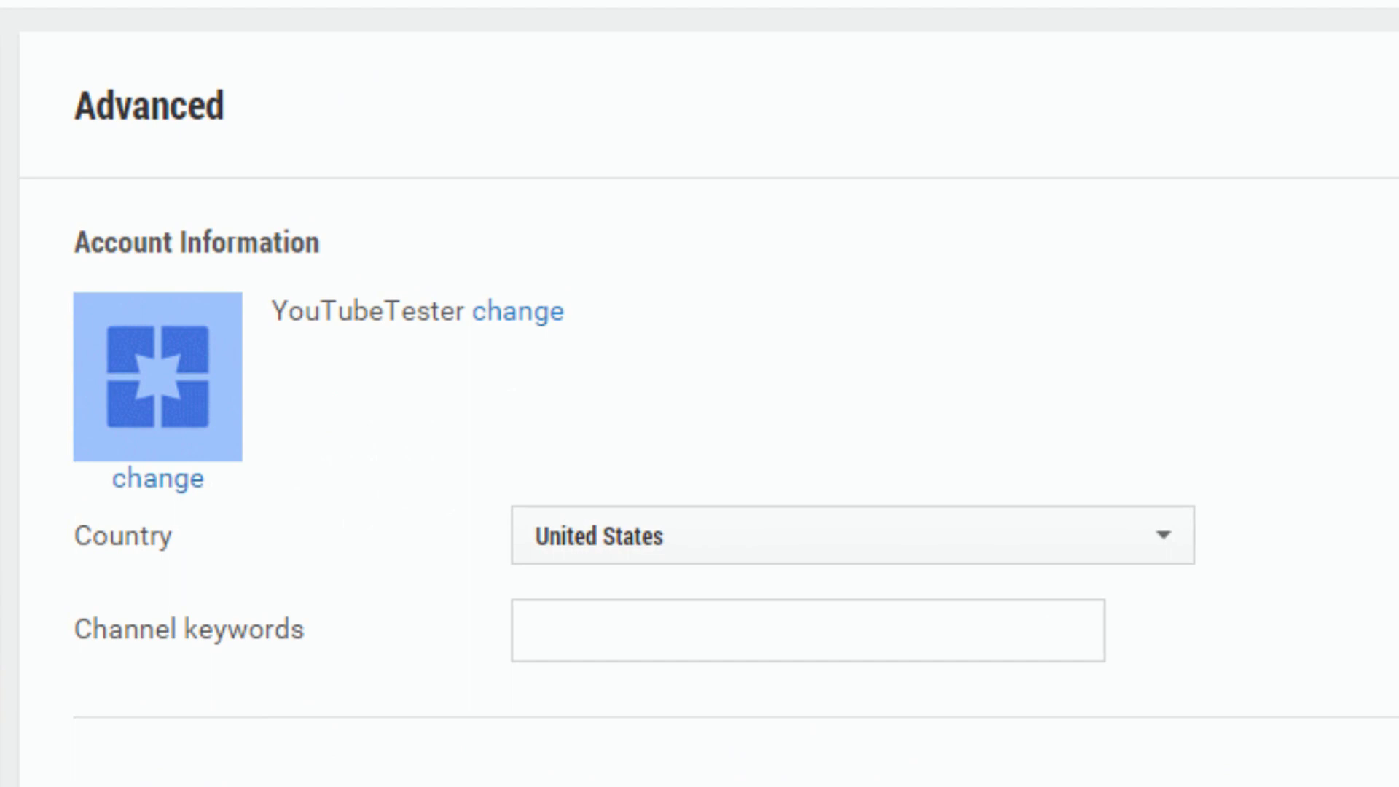
pyautogui.click(579, 645)
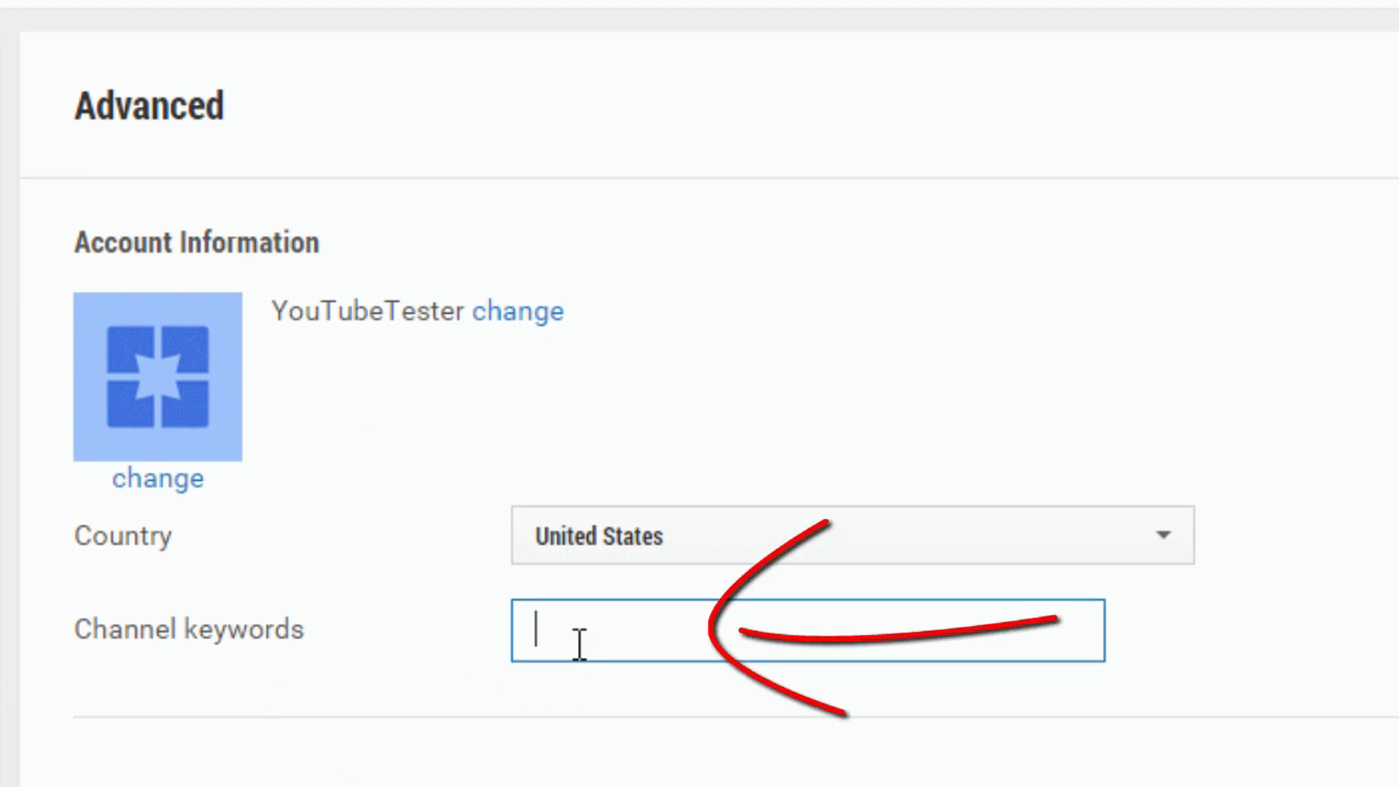